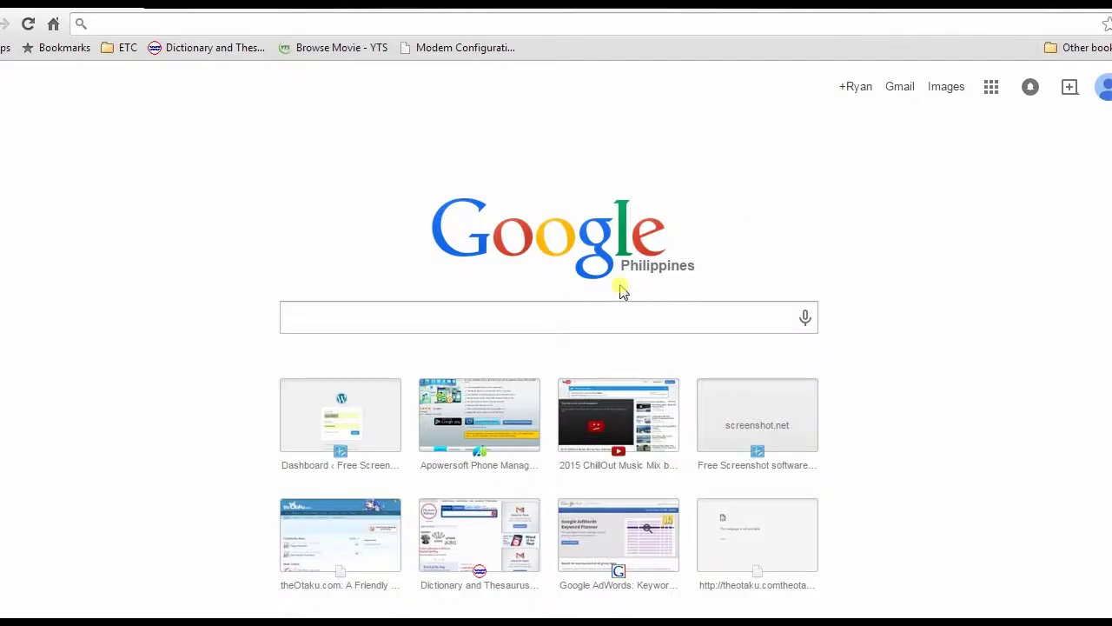
Step: Load the screenshot tips article and save the screen-capture-pro installer into A.IMAGES
{"action": "type", "text": "http://screenshot.net/create-a-screenshot.html"}
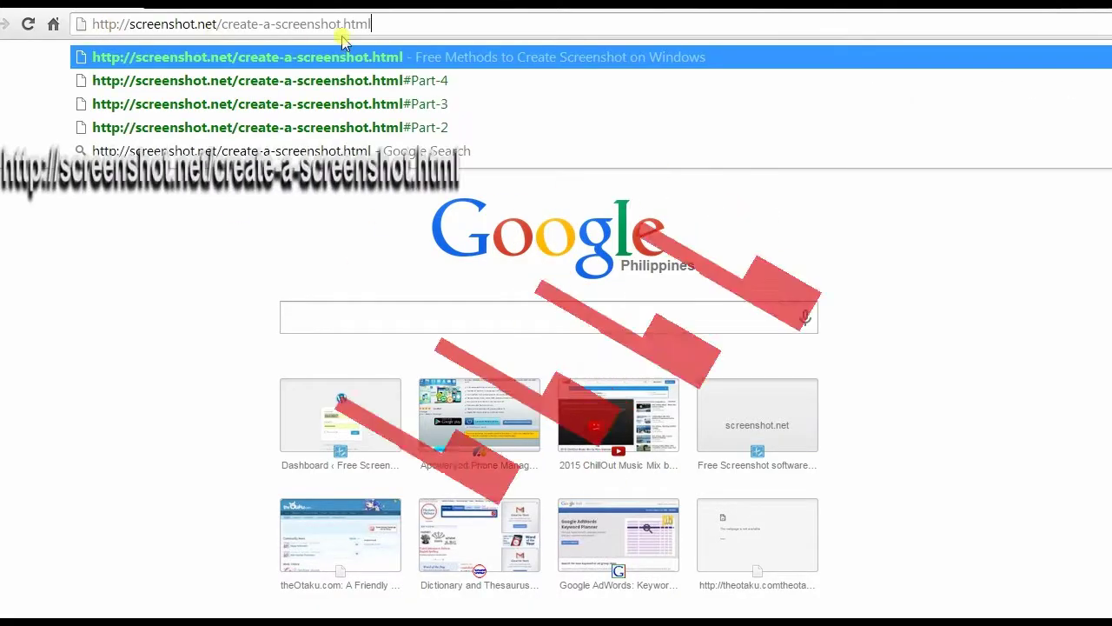
{"action": "key", "text": "Return"}
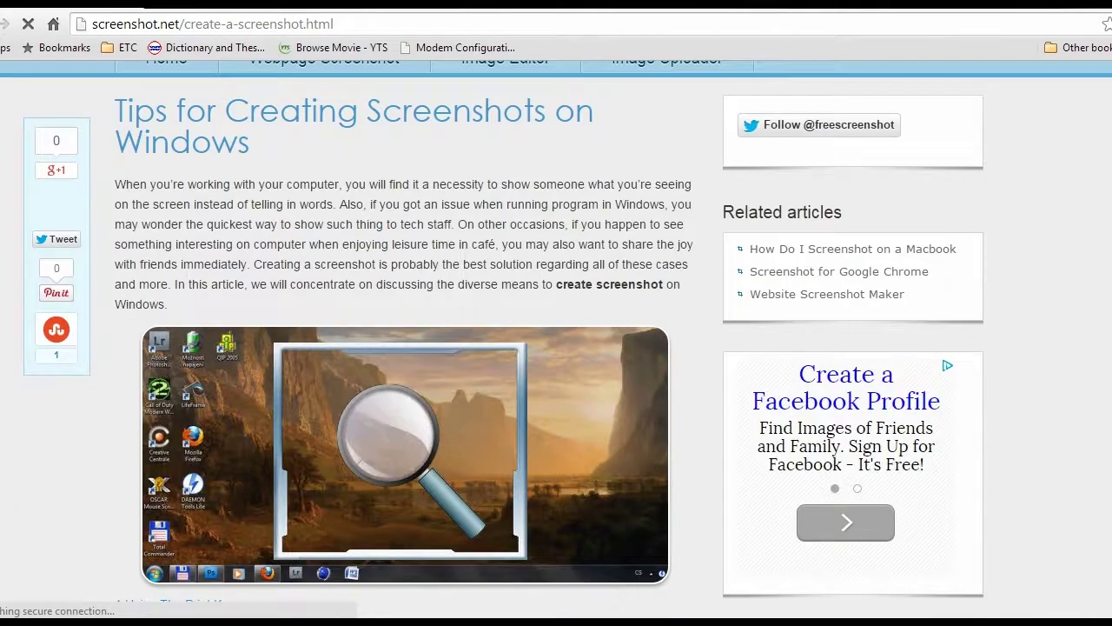
{"action": "scroll", "coordinate": [834, 180], "scroll_direction": "down", "scroll_amount": 5}
{"action": "scroll", "coordinate": [834, 179], "scroll_direction": "down", "scroll_amount": 6}
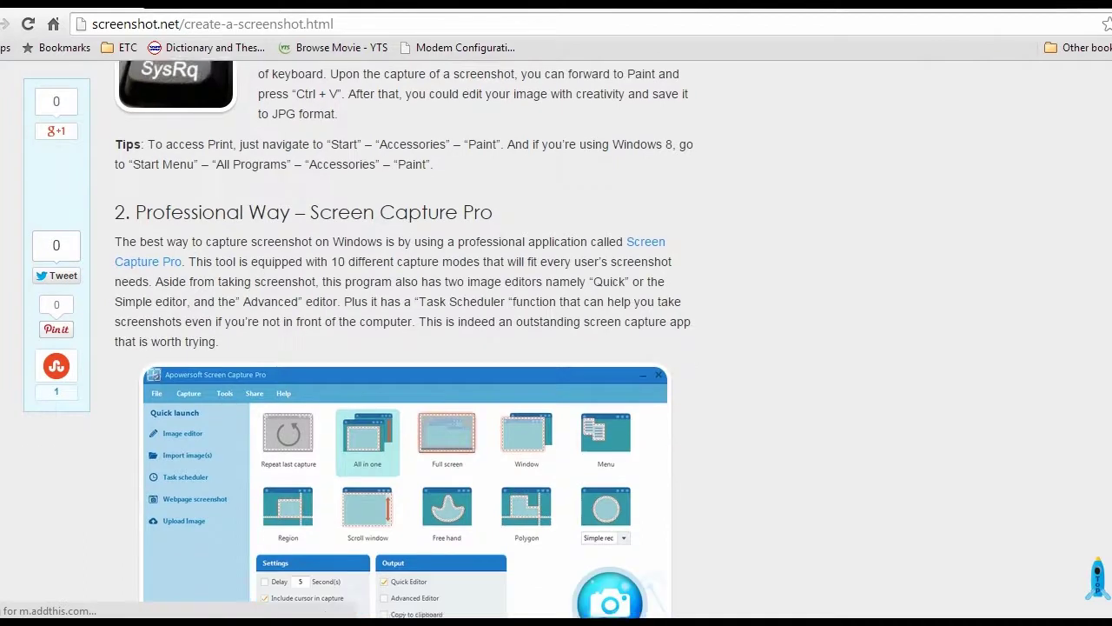
{"action": "scroll", "coordinate": [301, 124], "scroll_direction": "down", "scroll_amount": 1}
{"action": "scroll", "coordinate": [301, 124], "scroll_direction": "up", "scroll_amount": 2}
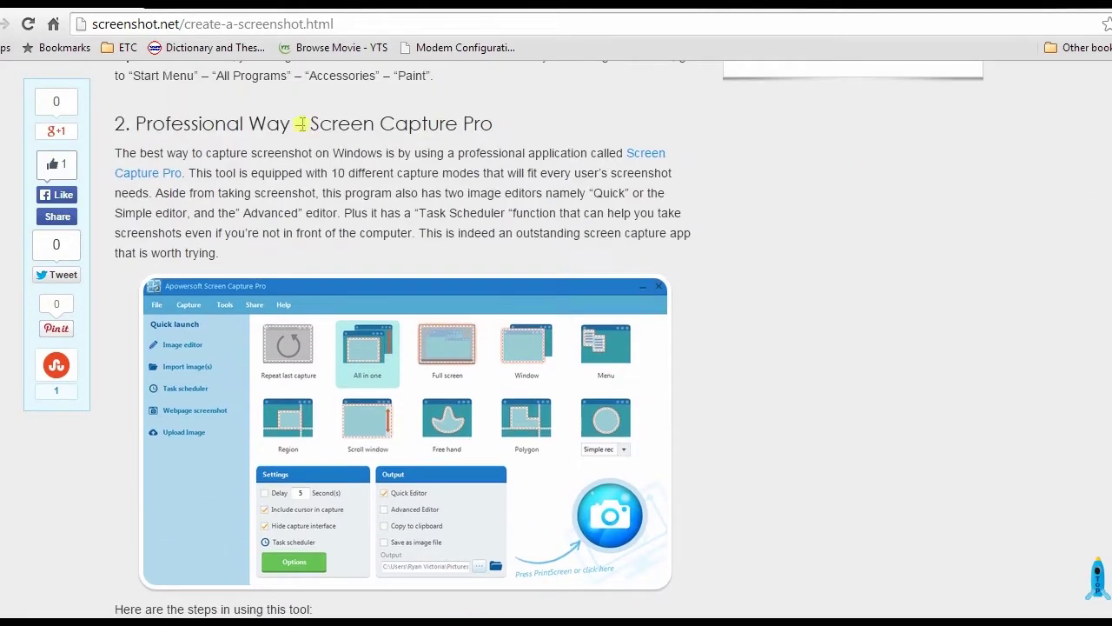
{"action": "scroll", "coordinate": [375, 405], "scroll_direction": "down", "scroll_amount": 4}
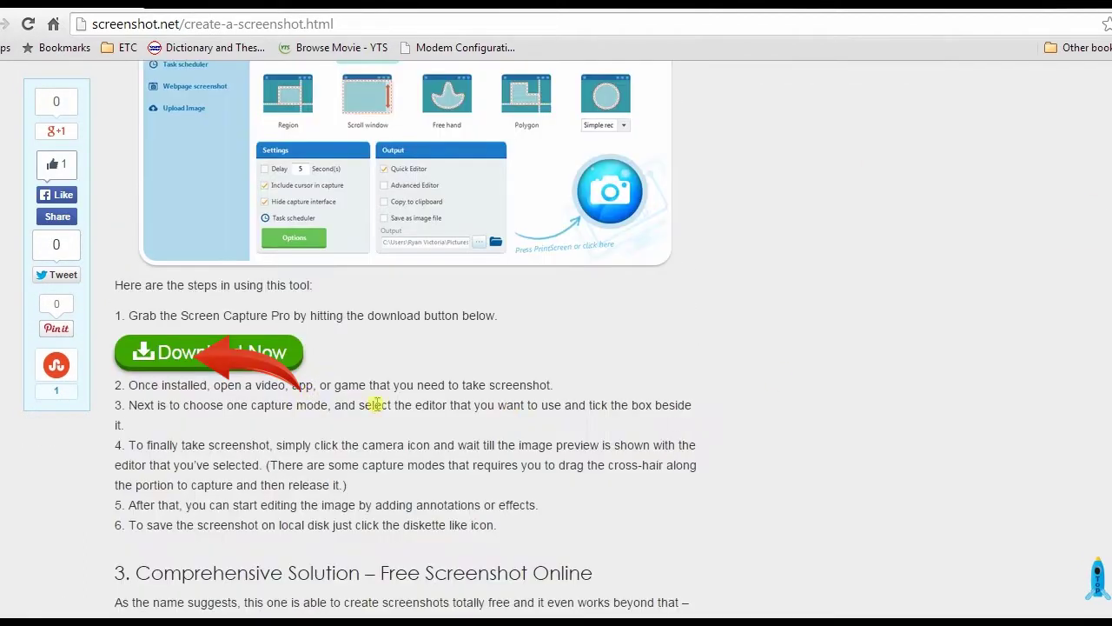
{"action": "left_click", "coordinate": [217, 358]}
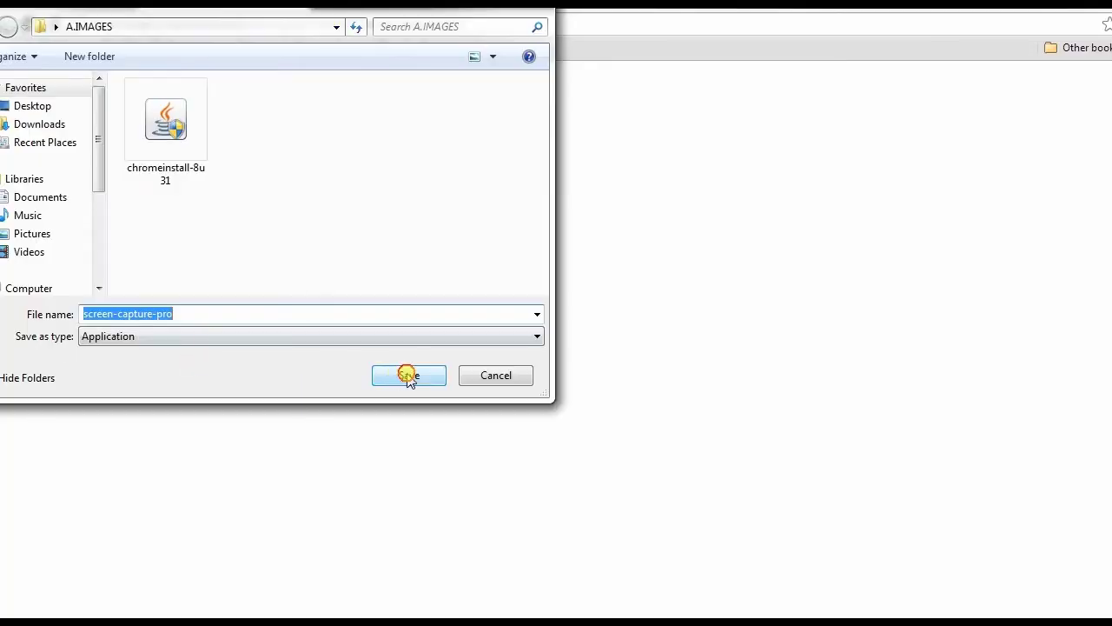
{"action": "left_click", "coordinate": [407, 374]}
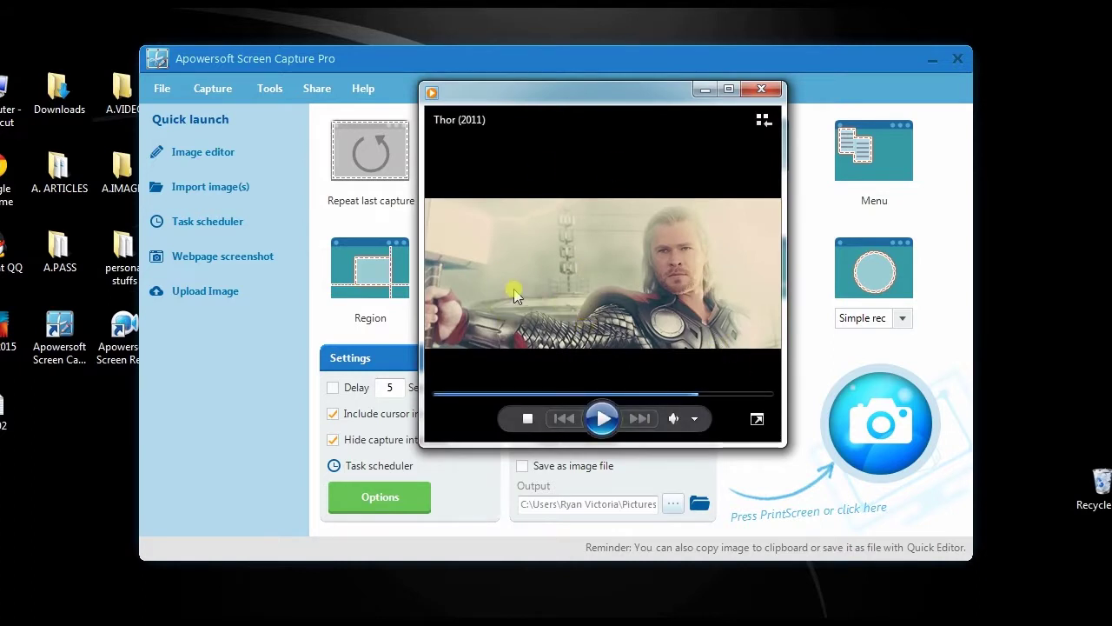
Step: Bring the Screen Capture Pro window forward and tick Quick Editor as the output
{"action": "left_click", "coordinate": [839, 69]}
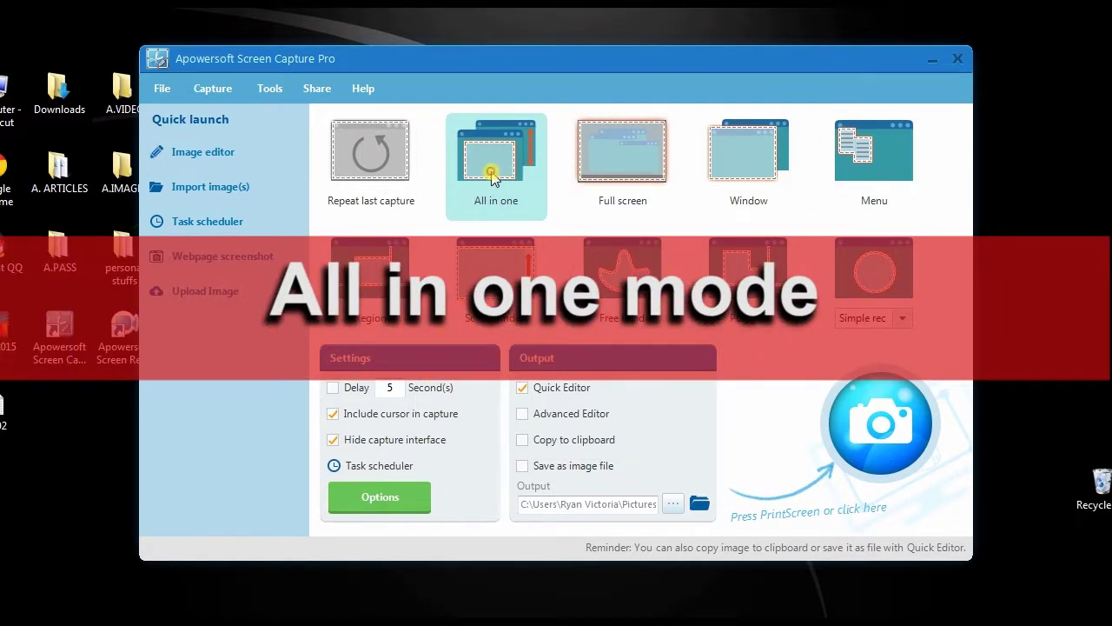
{"action": "left_click", "coordinate": [524, 390]}
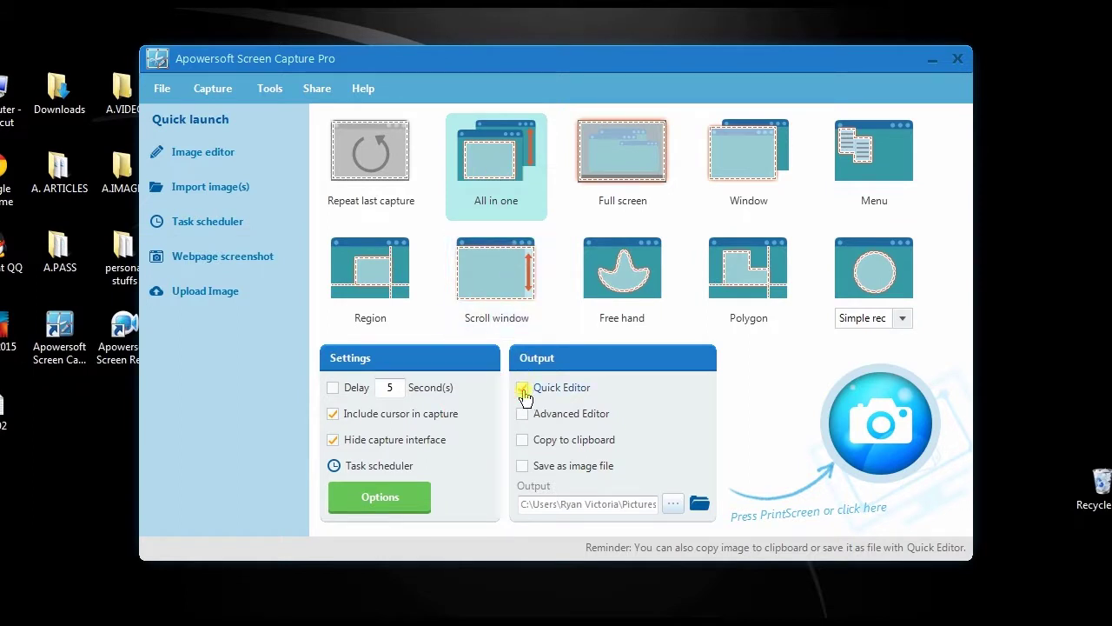
Step: Capture the Thor video window and mark it with a red arrow and a red ellipse
{"action": "left_click", "coordinate": [872, 443]}
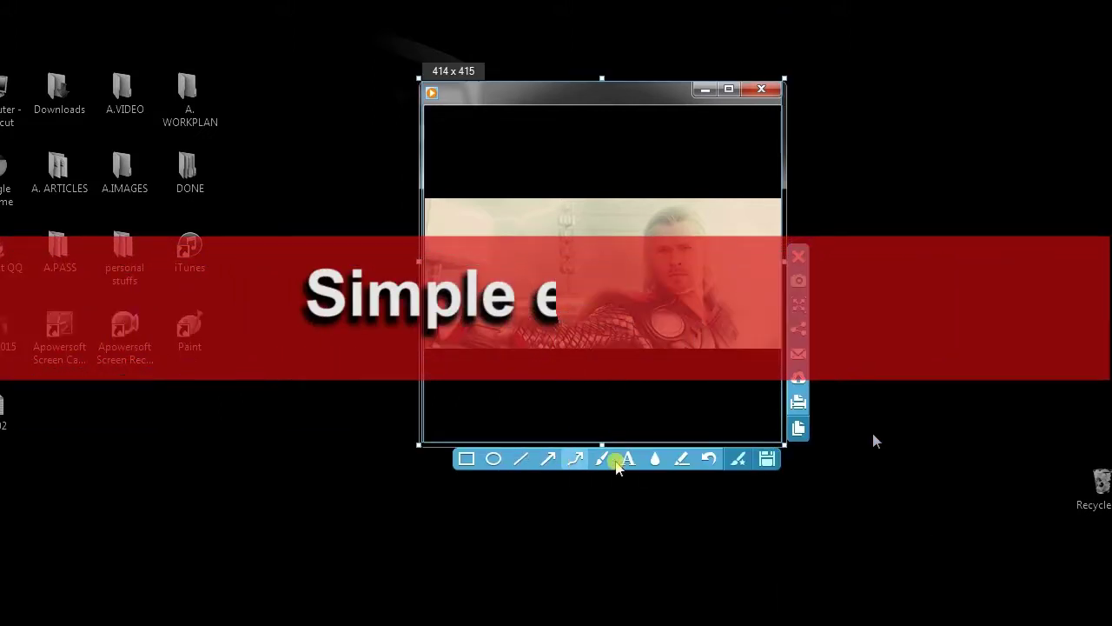
{"action": "left_click", "coordinate": [548, 458]}
{"action": "left_click_drag", "start_coordinate": [461, 371], "coordinate": [622, 297]}
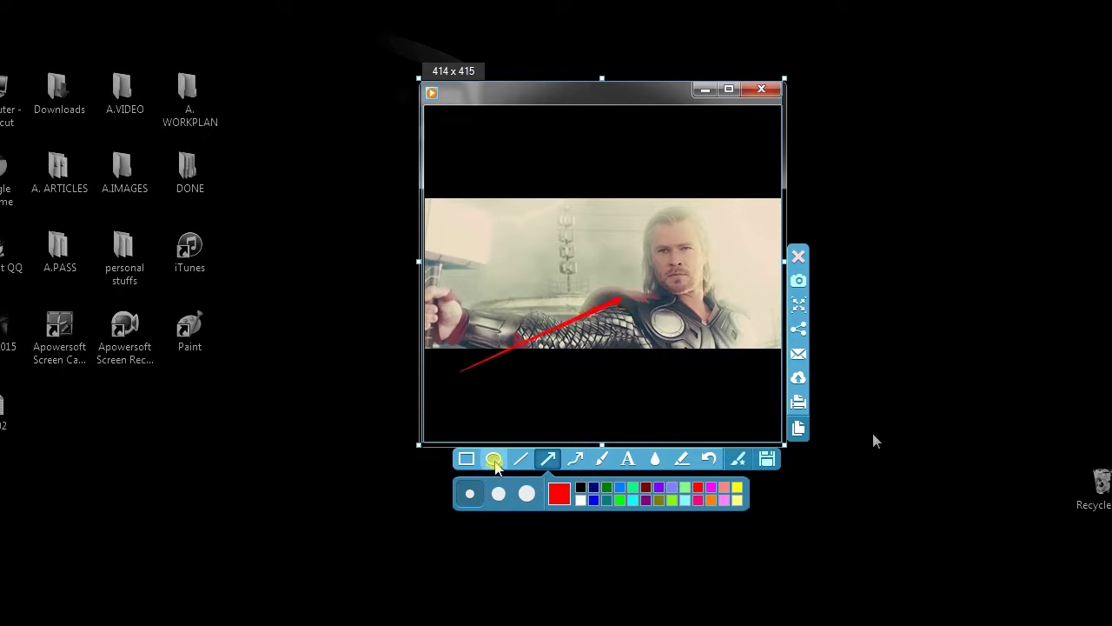
{"action": "left_click", "coordinate": [494, 457]}
{"action": "left_click_drag", "start_coordinate": [526, 287], "coordinate": [424, 197]}
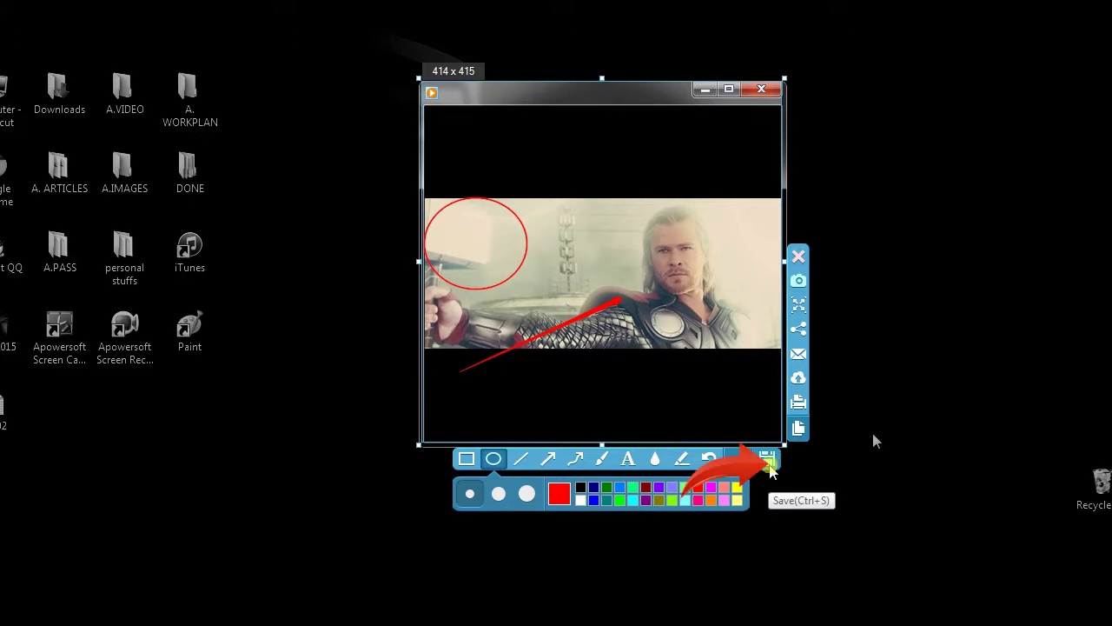
Step: Save the annotated capture to the Desktop as screenshot_20150129_115418
{"action": "left_click", "coordinate": [768, 462]}
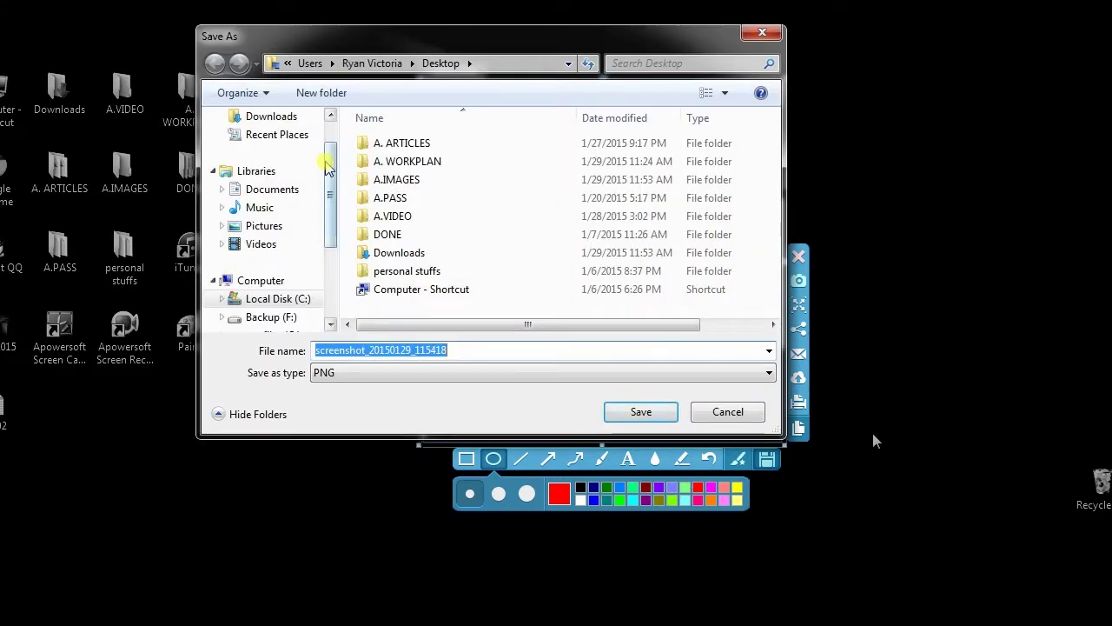
{"action": "scroll", "coordinate": [327, 168], "scroll_direction": "up", "scroll_amount": 1}
{"action": "left_click", "coordinate": [280, 143]}
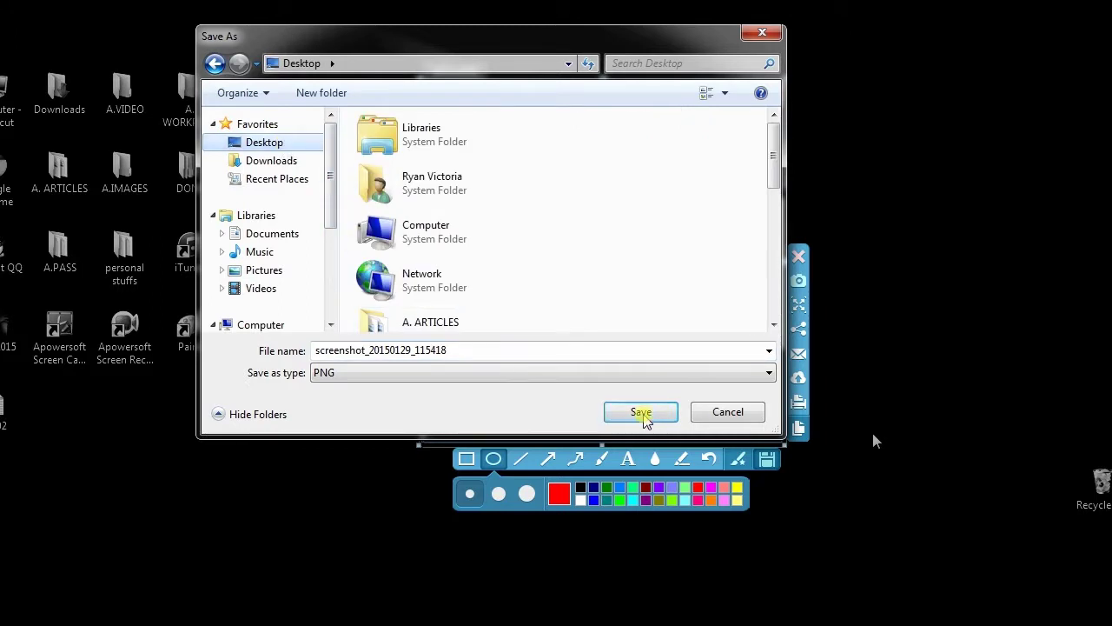
{"action": "left_click", "coordinate": [643, 414]}
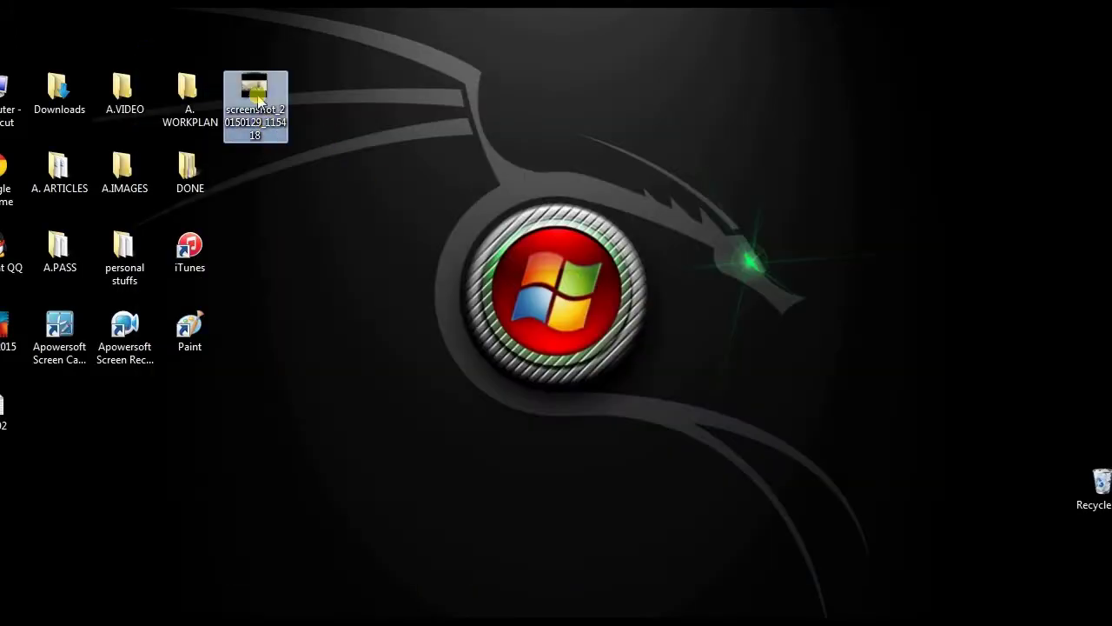
Step: Share the saved Thor screenshot on Google+ to Your circles captioned 'thor', then open the post
{"action": "double_click", "coordinate": [258, 102]}
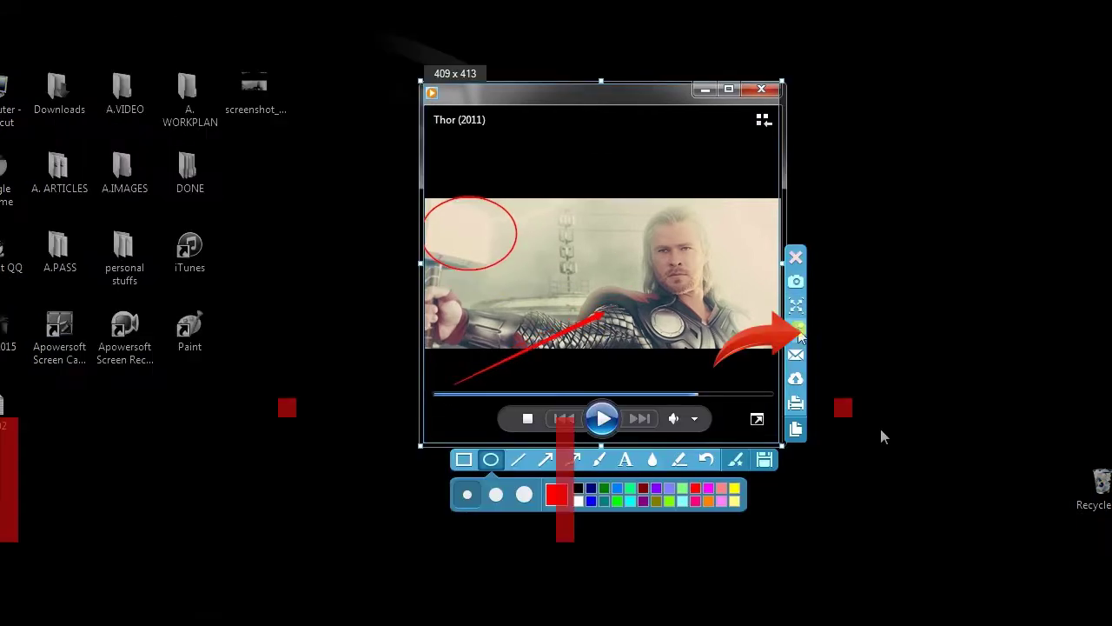
{"action": "left_click", "coordinate": [796, 329]}
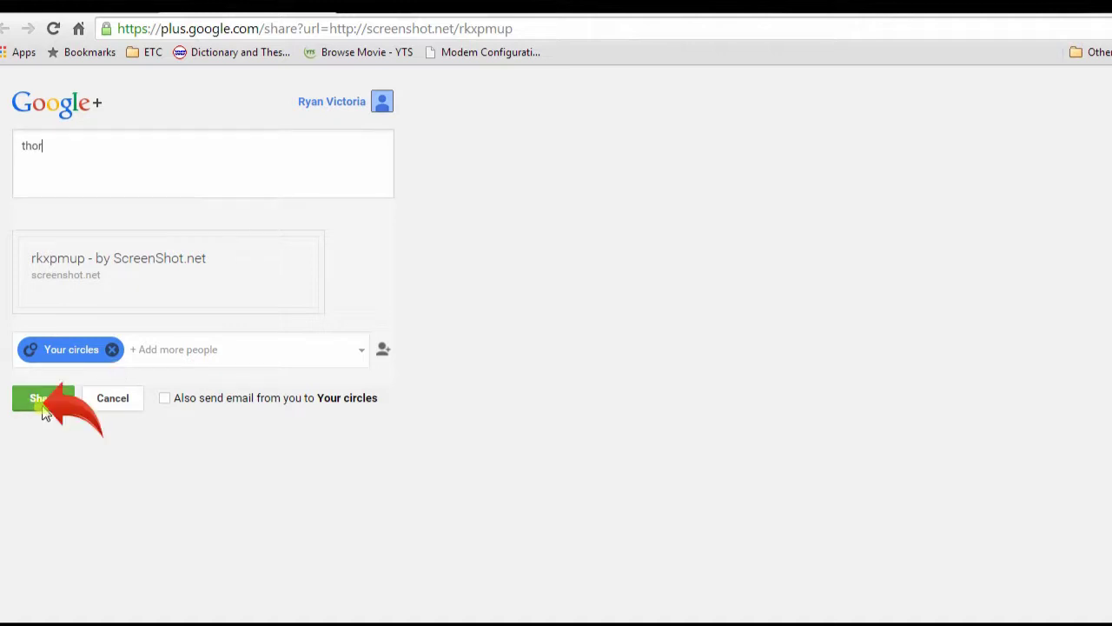
{"action": "left_click", "coordinate": [50, 404]}
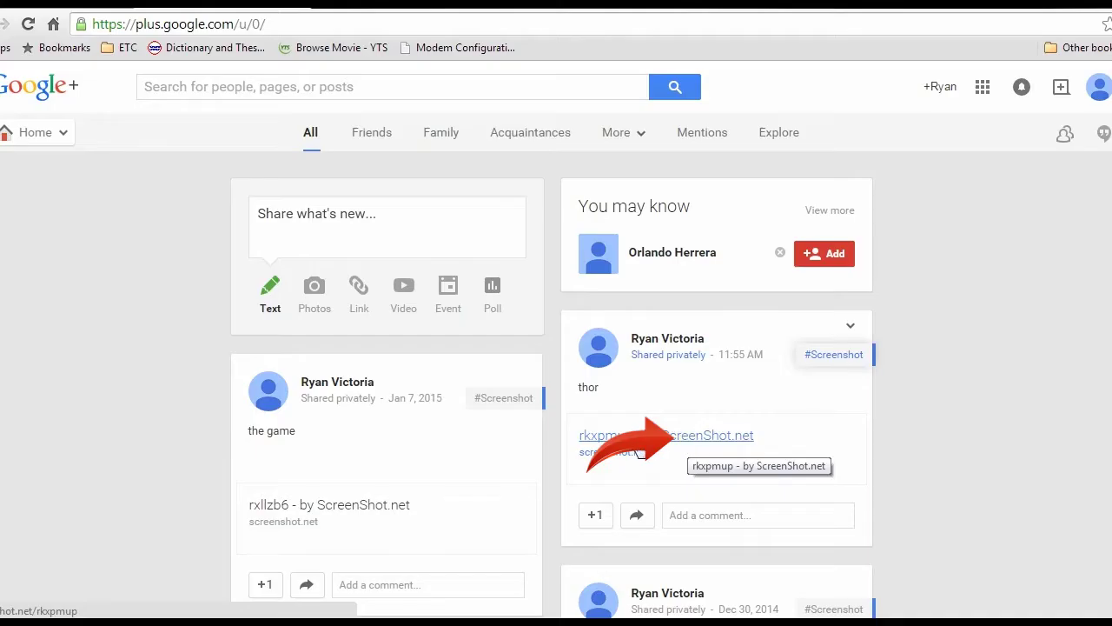
{"action": "left_click", "coordinate": [667, 436]}
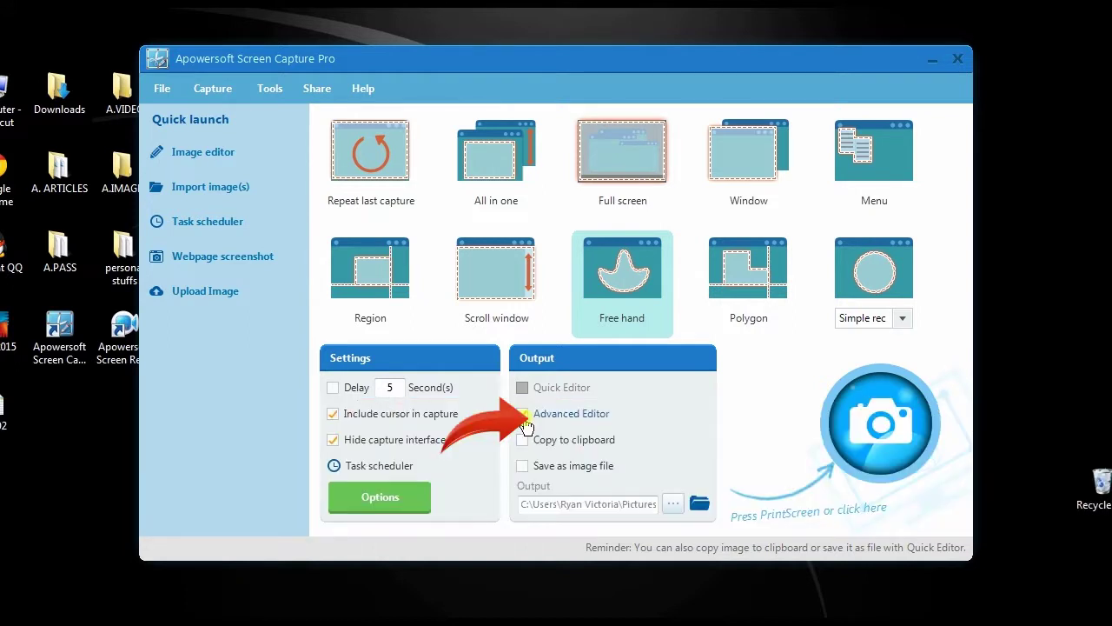
Step: Trace a free-hand capture around Thor in the video player
{"action": "left_click", "coordinate": [882, 430]}
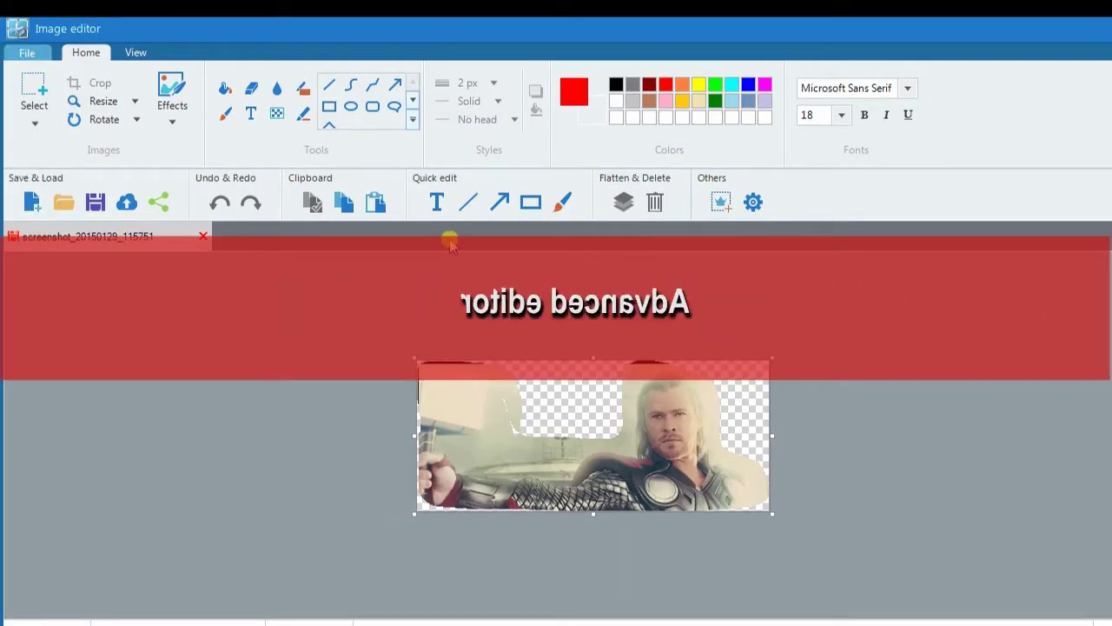
Step: Add a red arrow across the middle, a red box at top-left, and red text 'thor'
{"action": "left_click", "coordinate": [498, 205]}
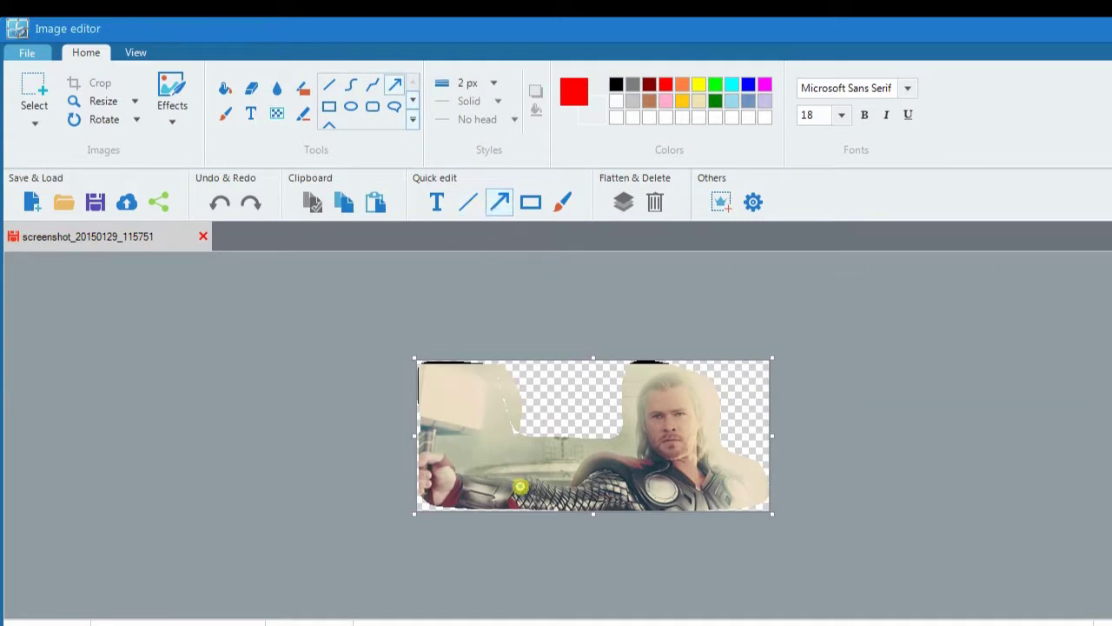
{"action": "left_click_drag", "start_coordinate": [514, 450], "coordinate": [570, 449]}
{"action": "left_click", "coordinate": [526, 212]}
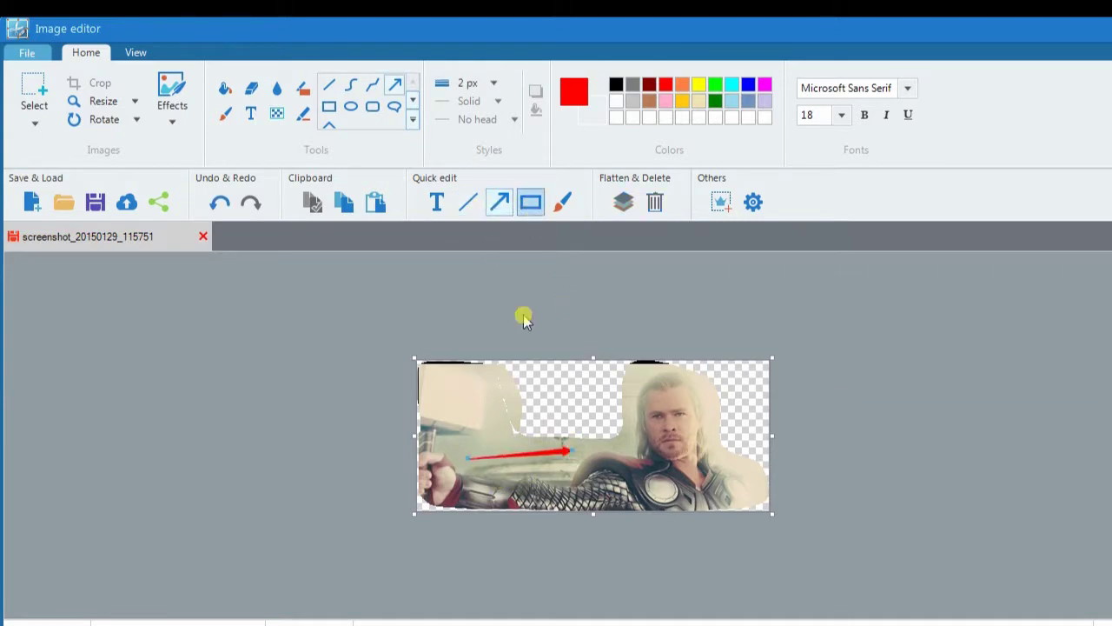
{"action": "left_click_drag", "start_coordinate": [501, 426], "coordinate": [422, 366]}
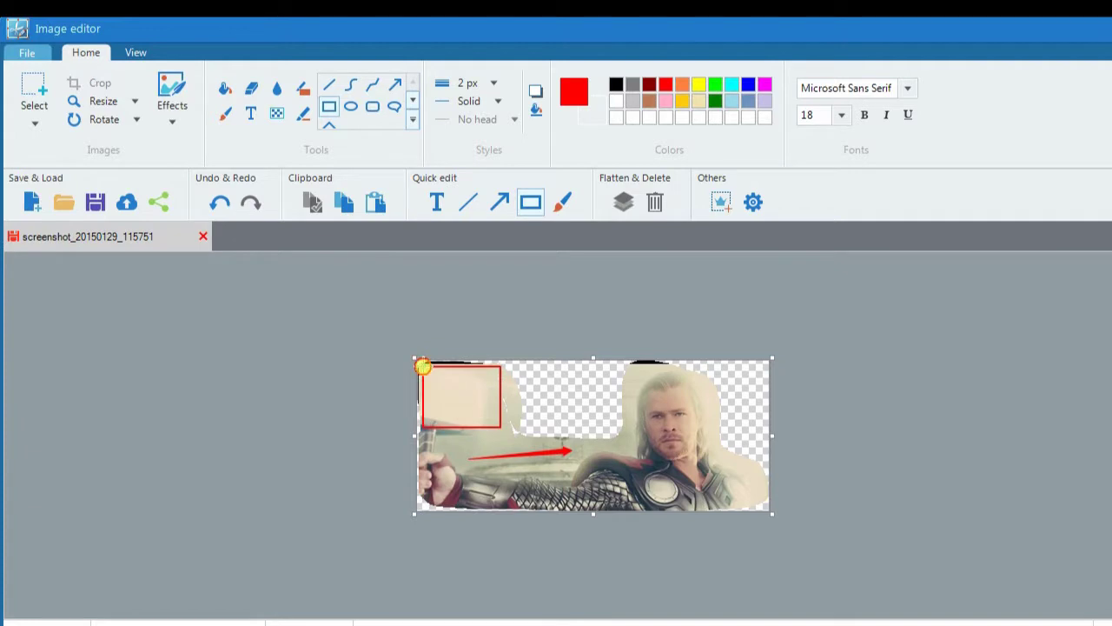
{"action": "left_click", "coordinate": [436, 203]}
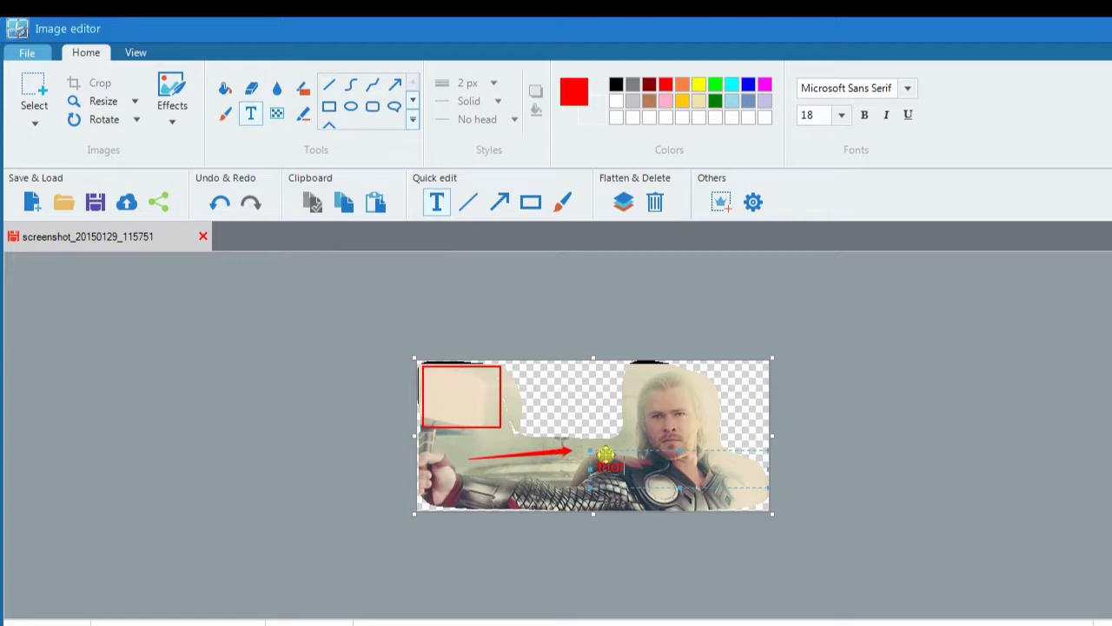
Step: Apply an image effect and confirm flattening the annotations into the image
{"action": "left_click", "coordinate": [170, 124]}
{"action": "left_click", "coordinate": [194, 293]}
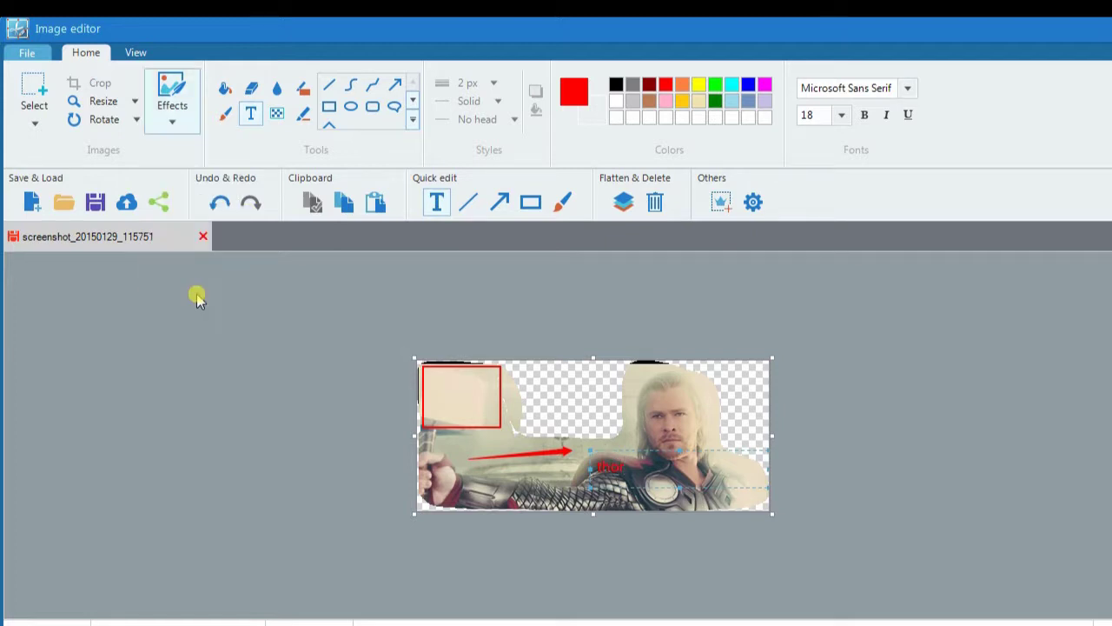
{"action": "left_click", "coordinate": [643, 386]}
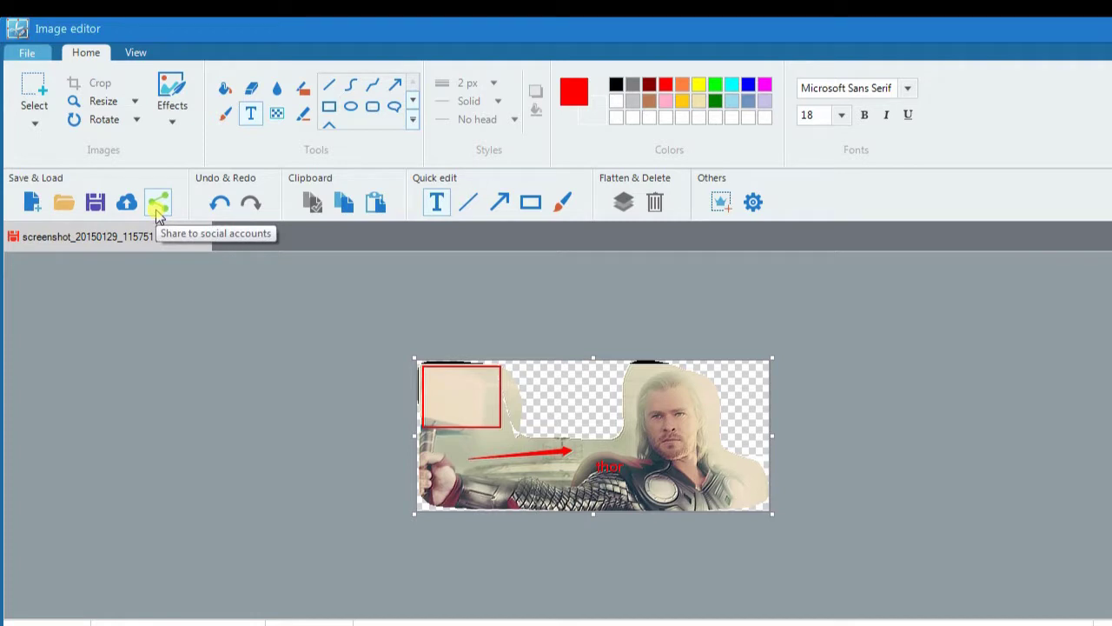
Step: Upload the annotated Thor screenshot to cloud space under the title 'mighty thor'
{"action": "left_click", "coordinate": [126, 201]}
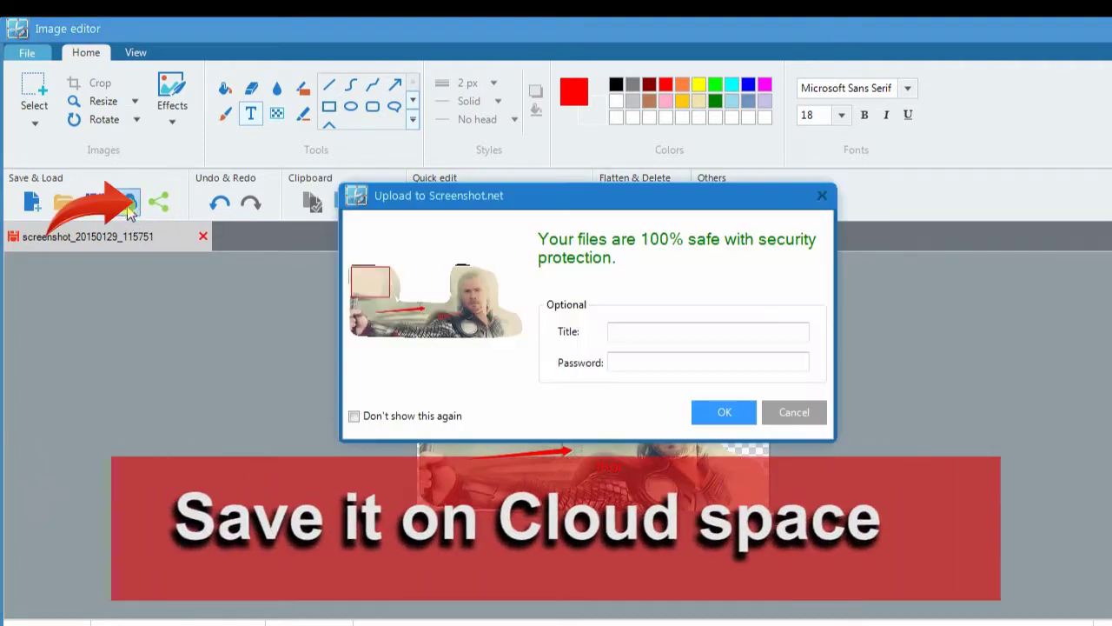
{"action": "left_click", "coordinate": [660, 327]}
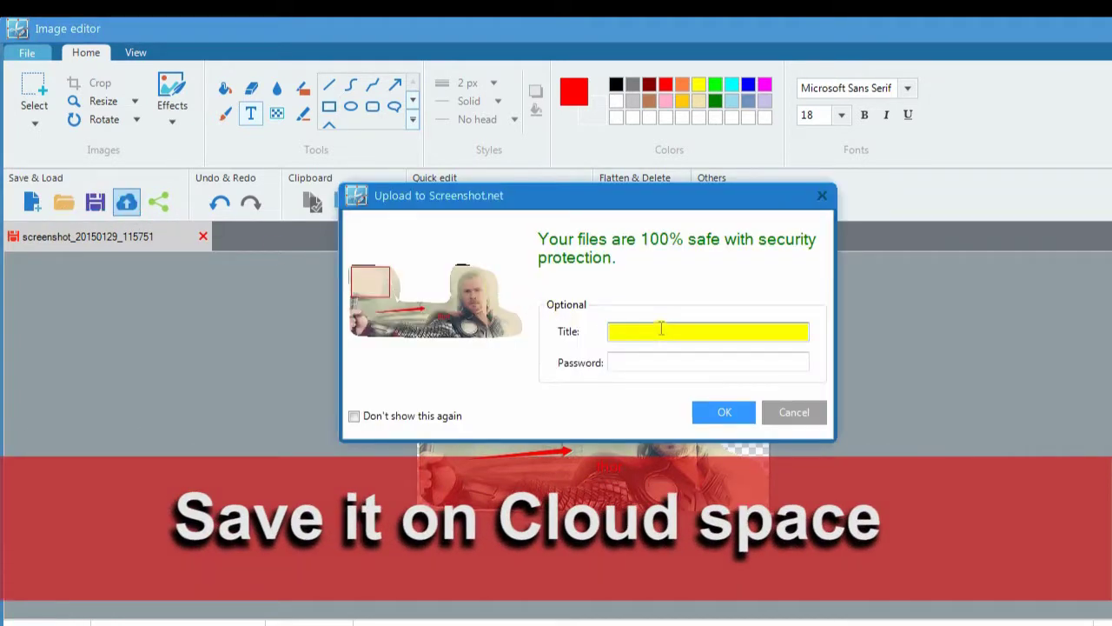
{"action": "type", "text": "ighty thor"}
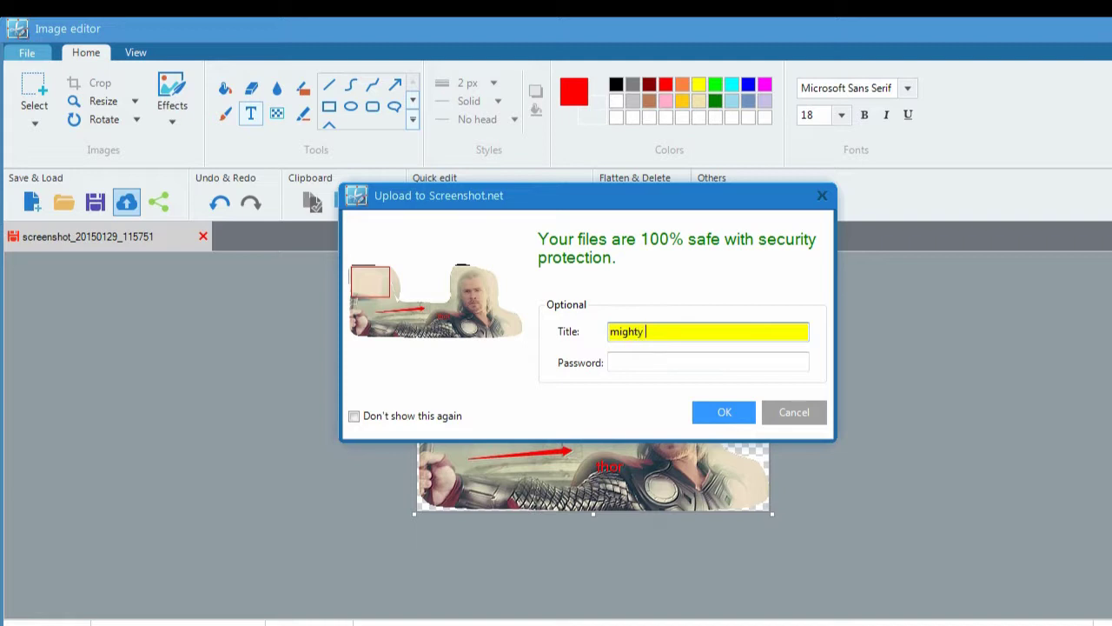
{"action": "left_click", "coordinate": [713, 410]}
{"action": "left_click_drag", "start_coordinate": [1037, 579], "coordinate": [541, 348]}
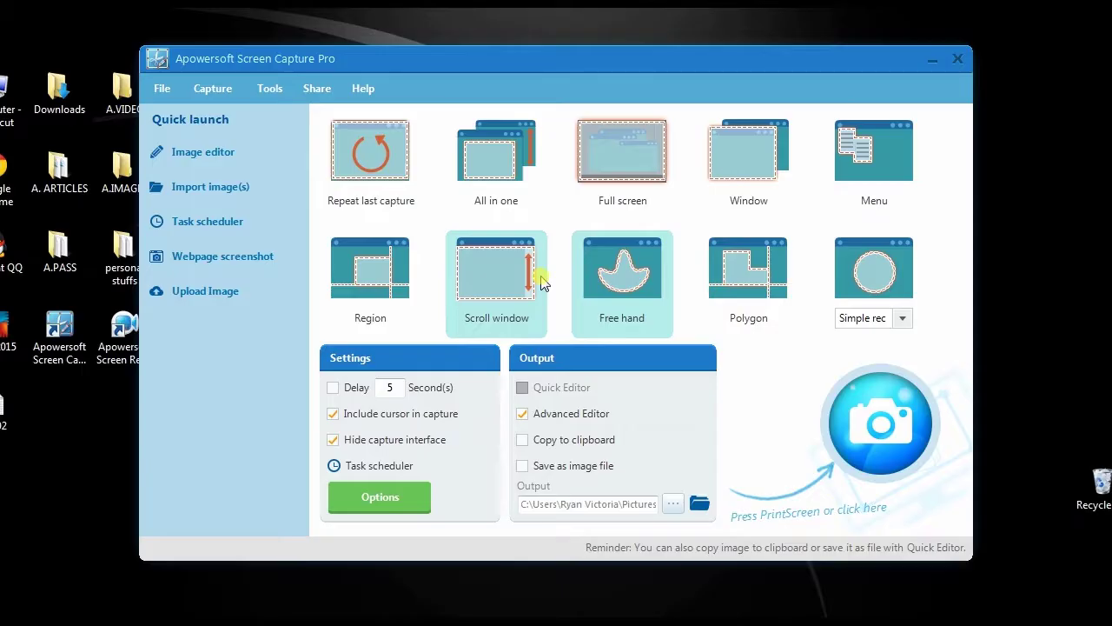
Step: Create task-01 capturing the full screen every 00:01:00, then close the scheduler
{"action": "left_click", "coordinate": [378, 467]}
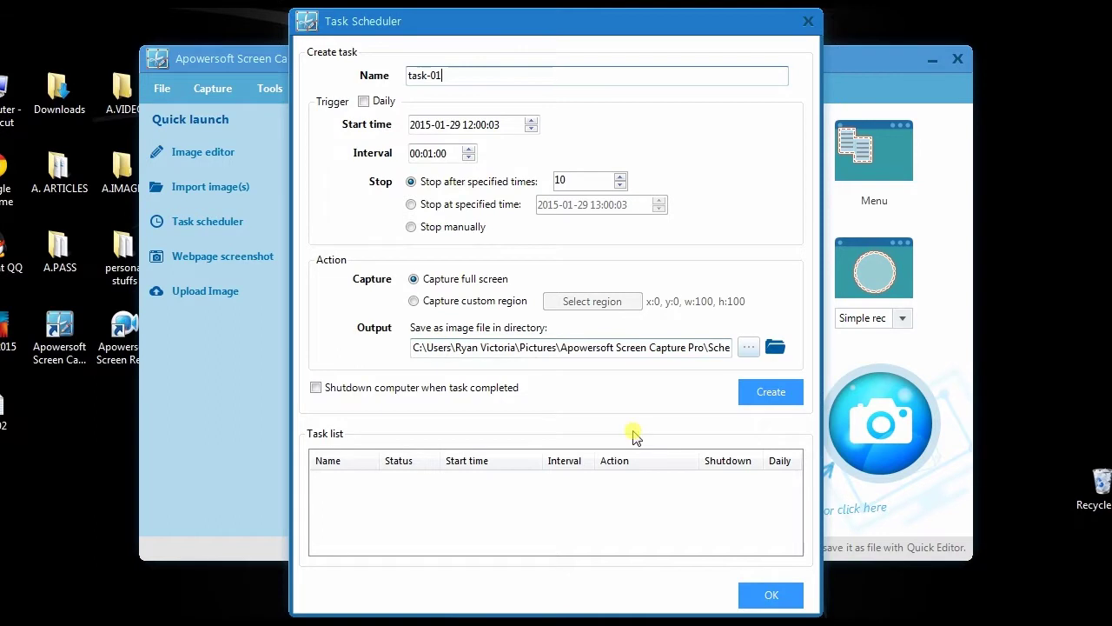
{"action": "left_click", "coordinate": [769, 395]}
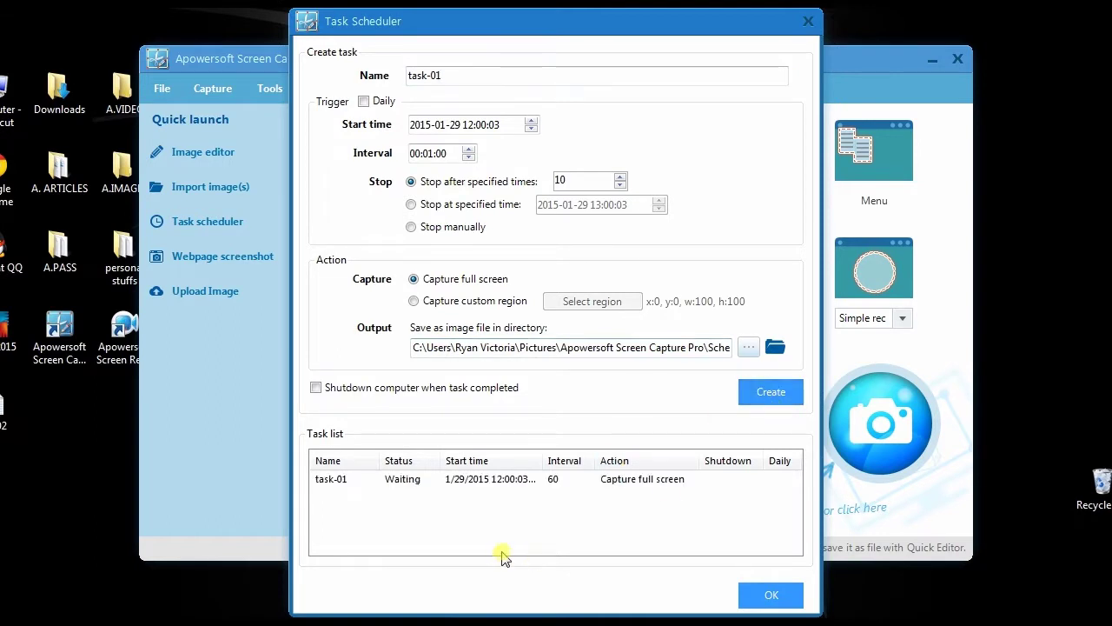
{"action": "left_click", "coordinate": [771, 595]}
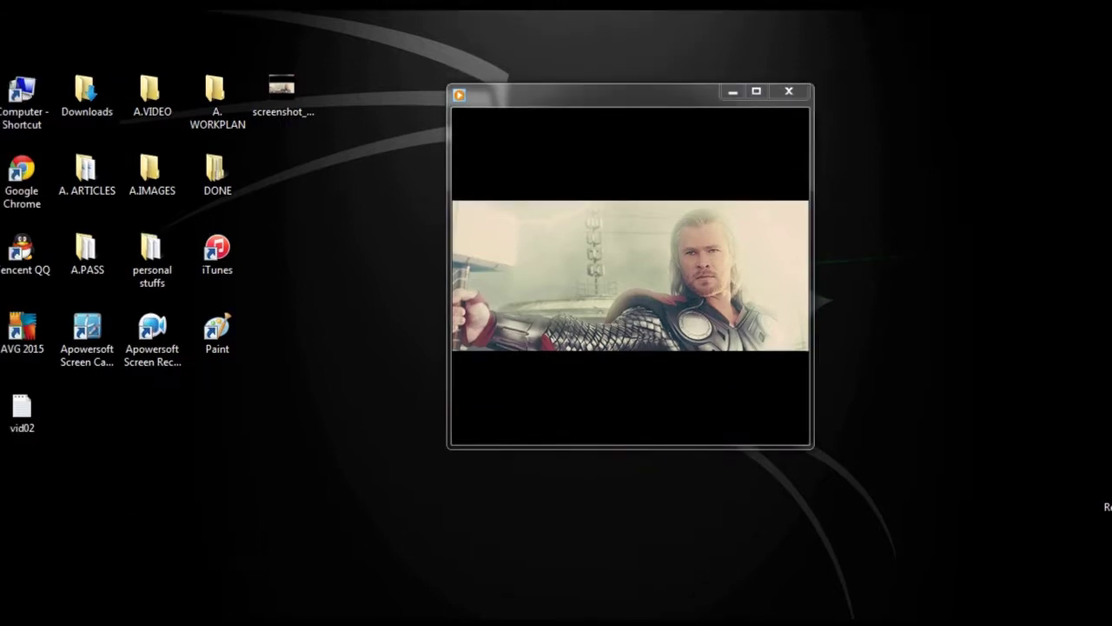
Step: Launch Snipping Tool from a Start search for 'snipping' and snip the Thor video window
{"action": "left_click", "coordinate": [12, 612]}
{"action": "left_click", "coordinate": [47, 595]}
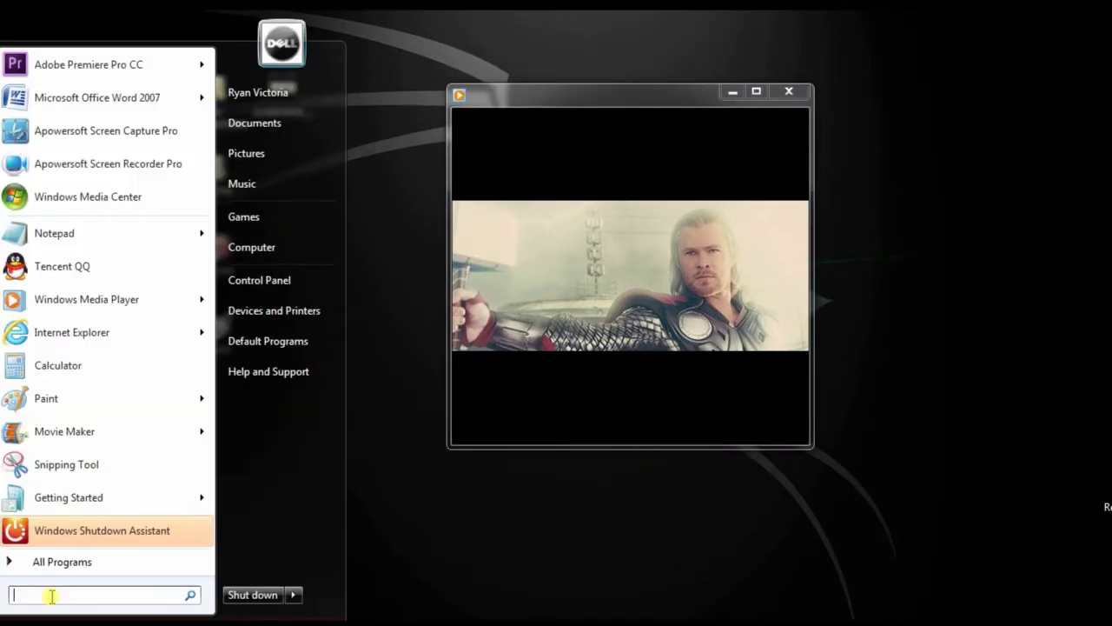
{"action": "type", "text": "snipping"}
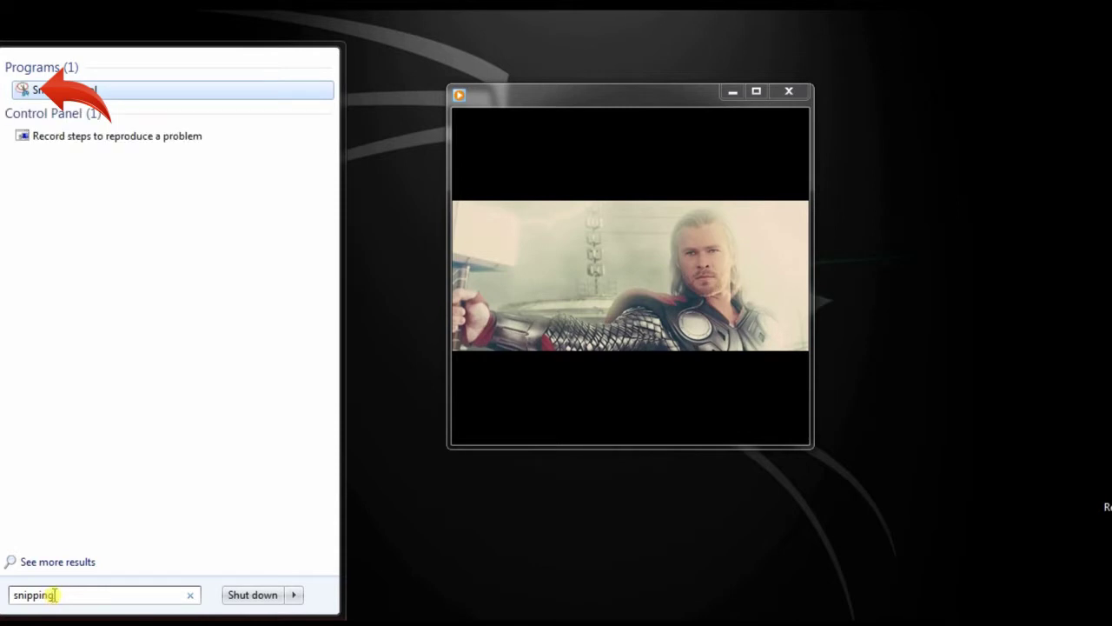
{"action": "left_click", "coordinate": [40, 89]}
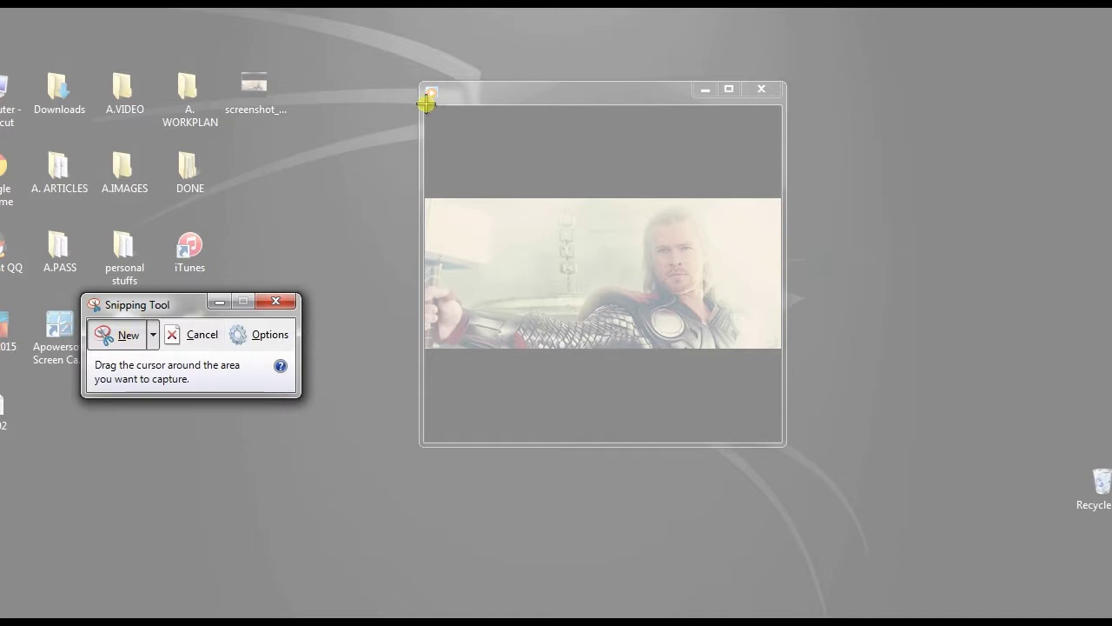
{"action": "left_click_drag", "start_coordinate": [420, 81], "coordinate": [787, 448]}
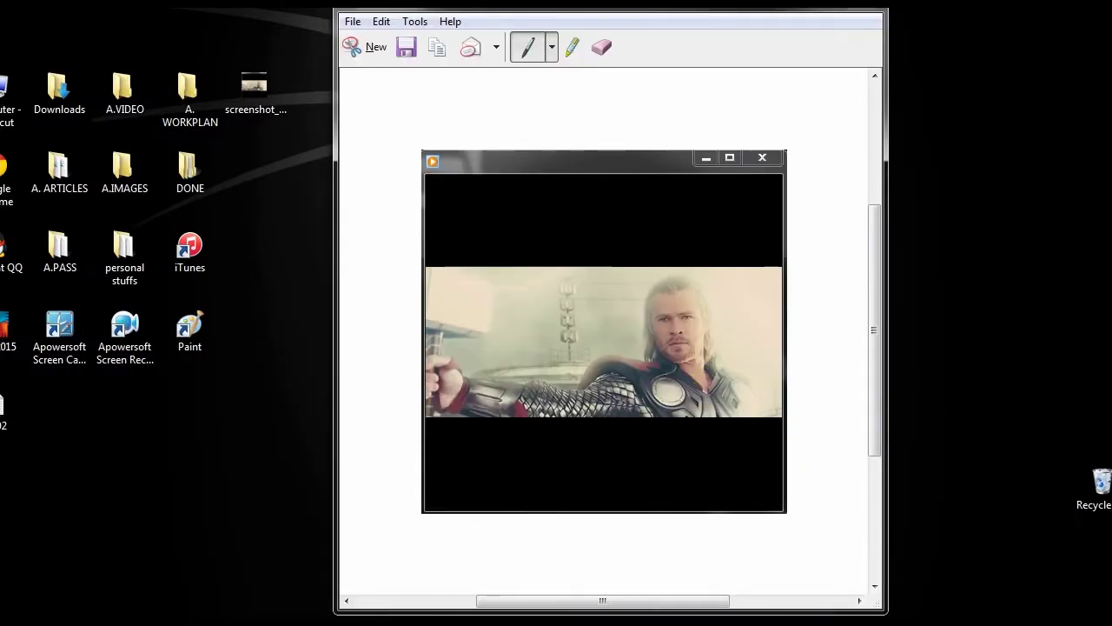
Step: Save the snip to the Desktop as the PNG file Capture
{"action": "left_click_drag", "start_coordinate": [869, 9], "coordinate": [745, 39]}
{"action": "left_click", "coordinate": [747, 35]}
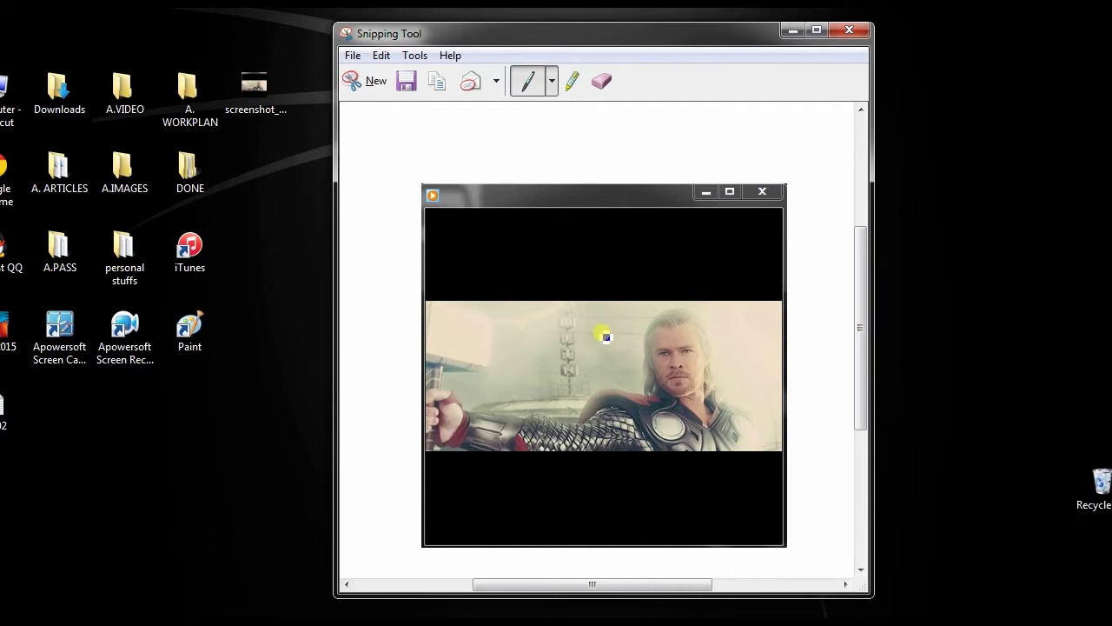
{"action": "left_click", "coordinate": [406, 81]}
{"action": "left_click", "coordinate": [422, 183]}
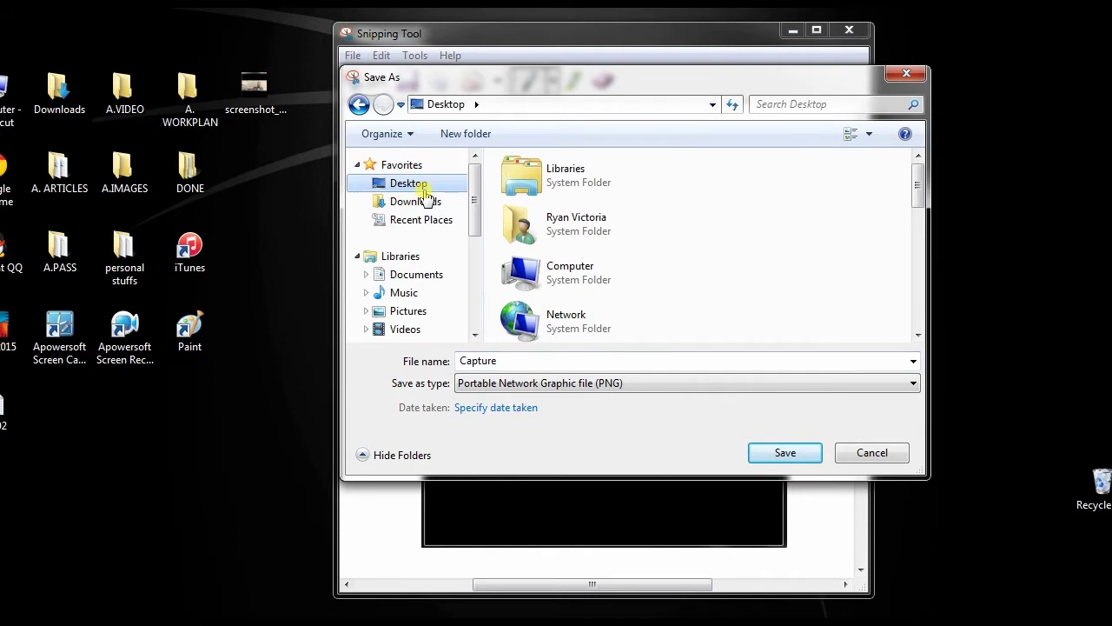
{"action": "left_click", "coordinate": [785, 453]}
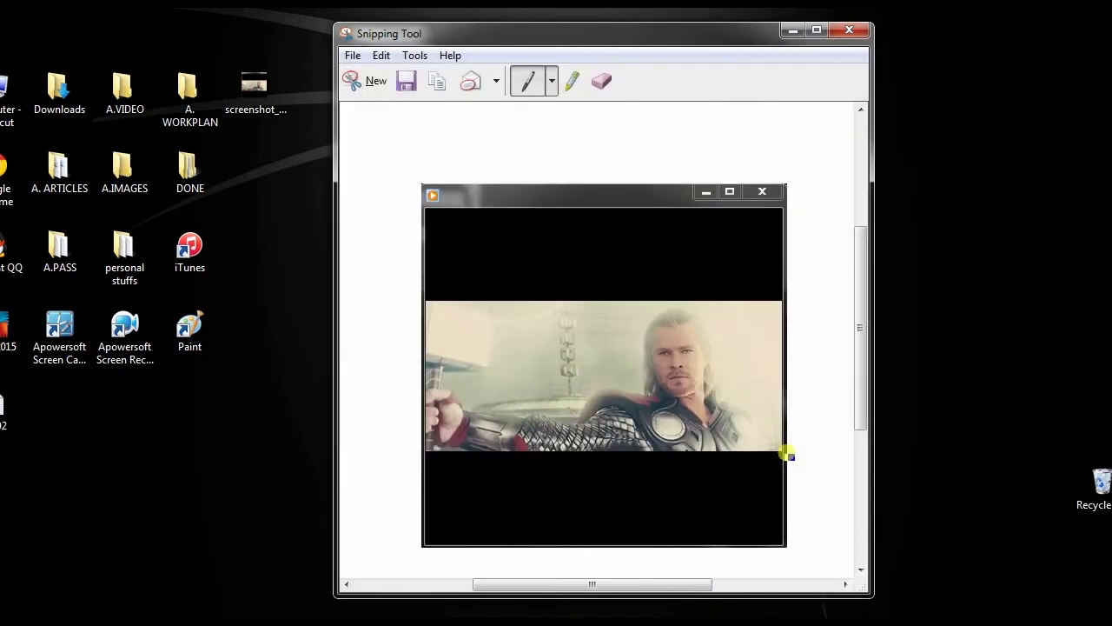
Step: Close Snipping Tool, view the Capture image from the desktop, then close Photo Viewer
{"action": "left_click", "coordinate": [849, 30]}
{"action": "double_click", "coordinate": [259, 172]}
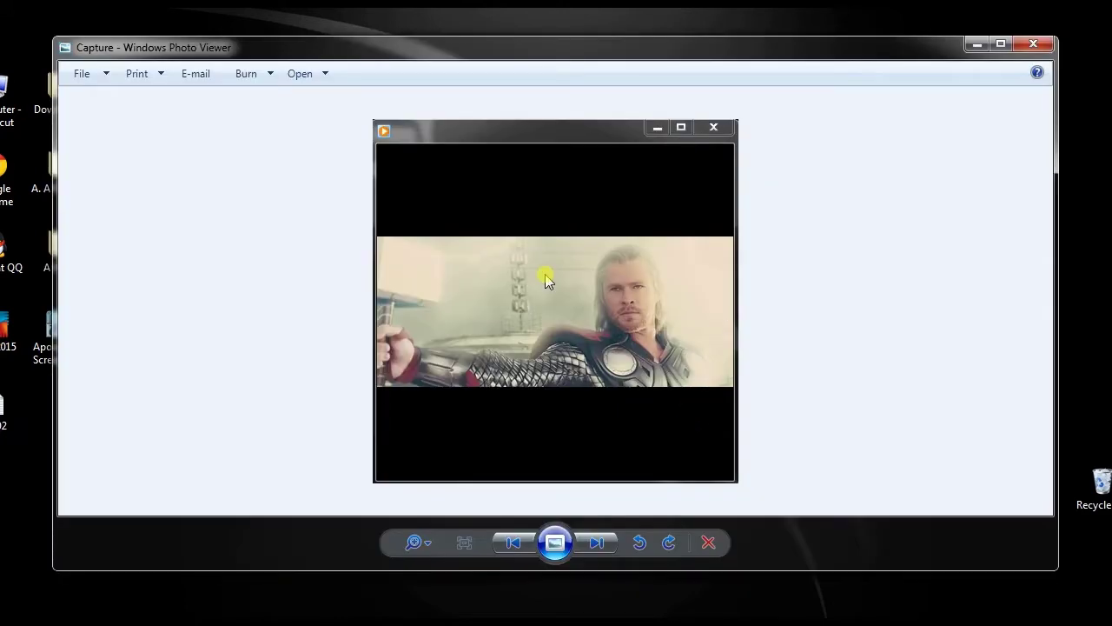
{"action": "left_click", "coordinate": [1033, 44]}
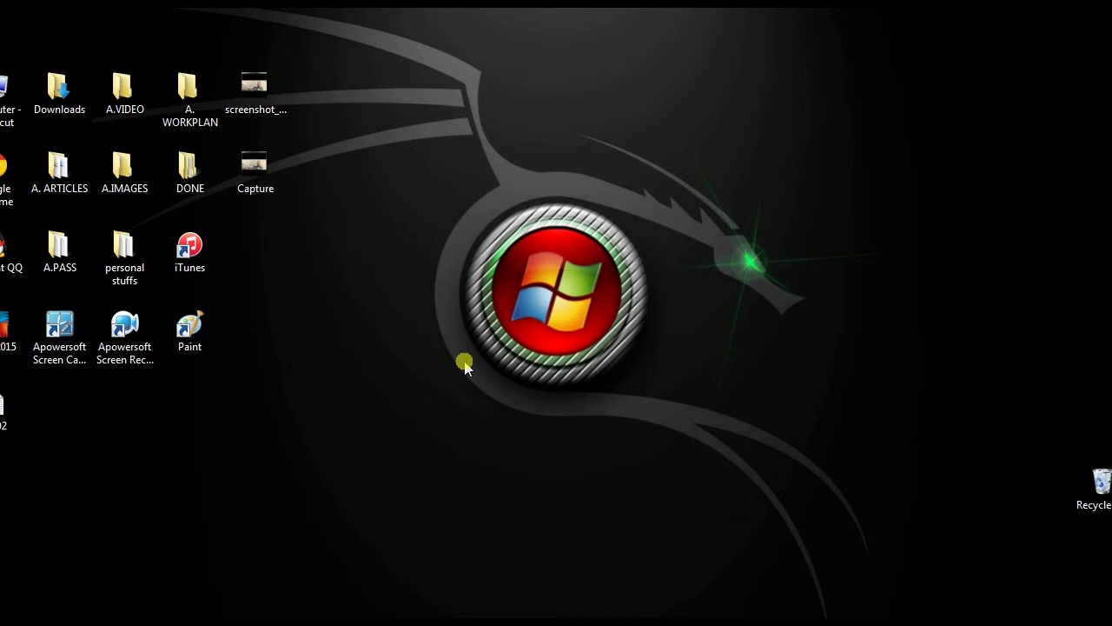